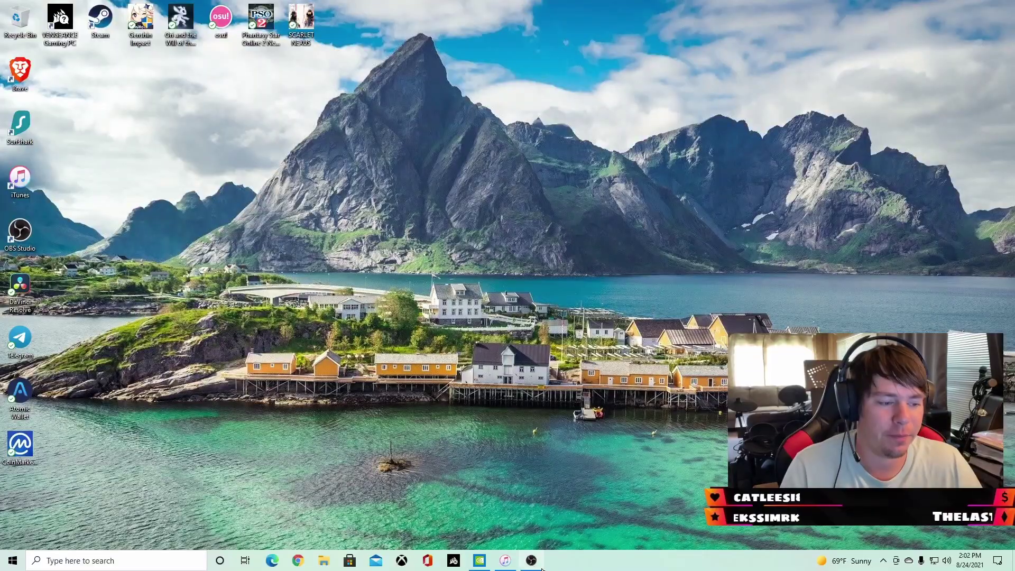
# Bring up OBS Studio, minimize it again, and open Google Chrome on a new tab
pyautogui.click(532, 561)
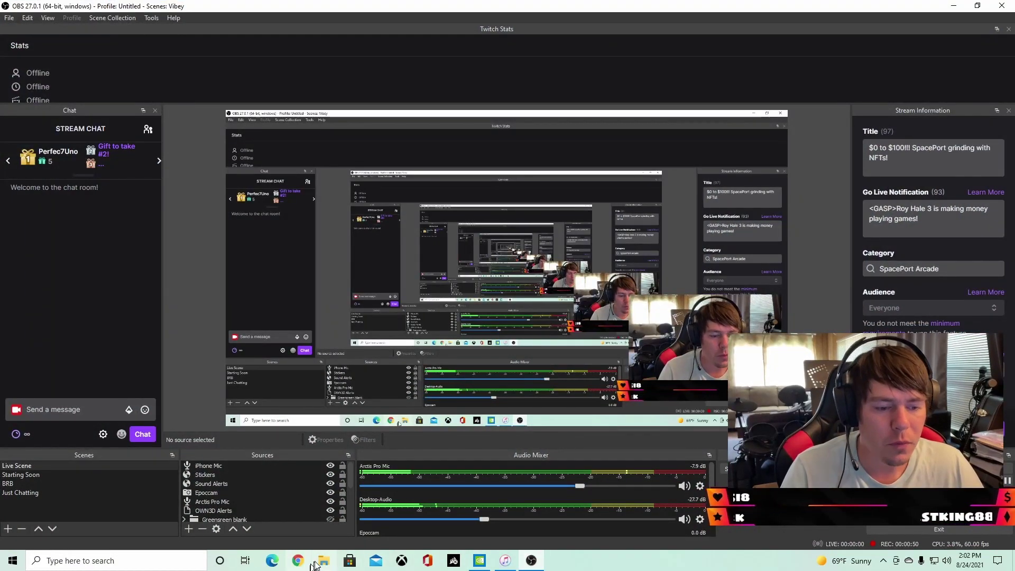
pyautogui.click(953, 6)
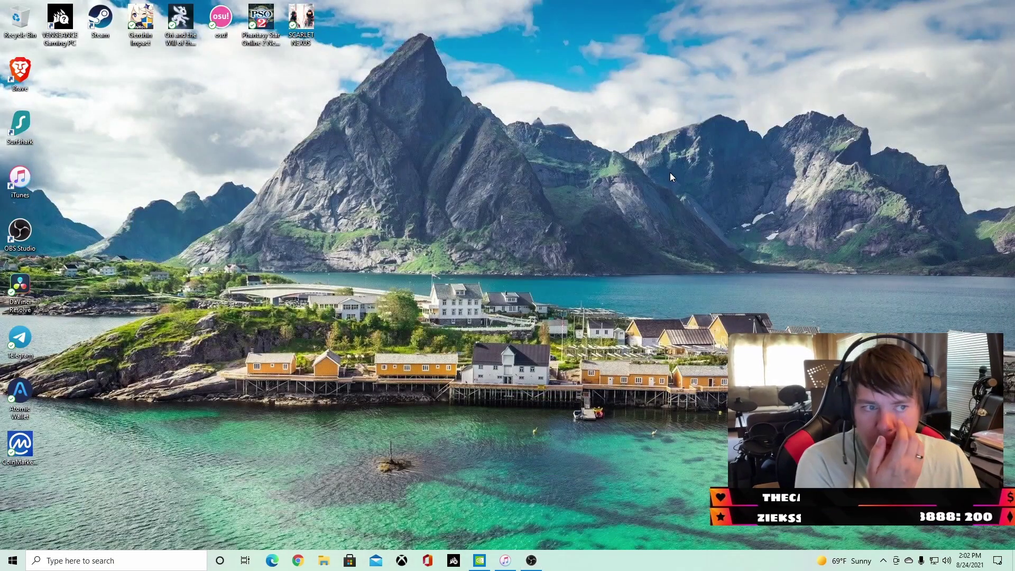
pyautogui.click(298, 560)
# Search Google for 'ds4 controller for windows' from the address bar
pyautogui.click(116, 27)
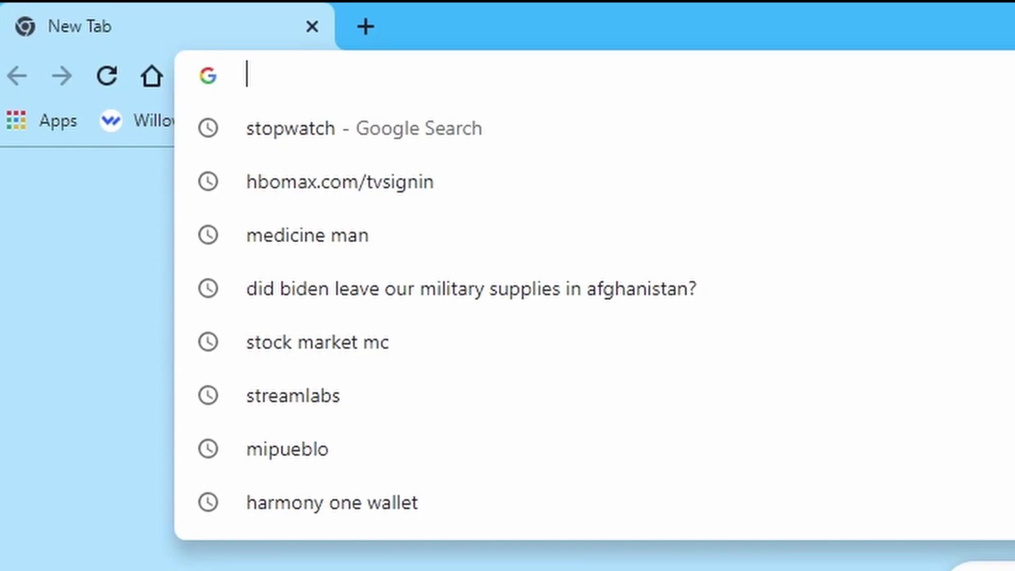
pyautogui.write('ds')
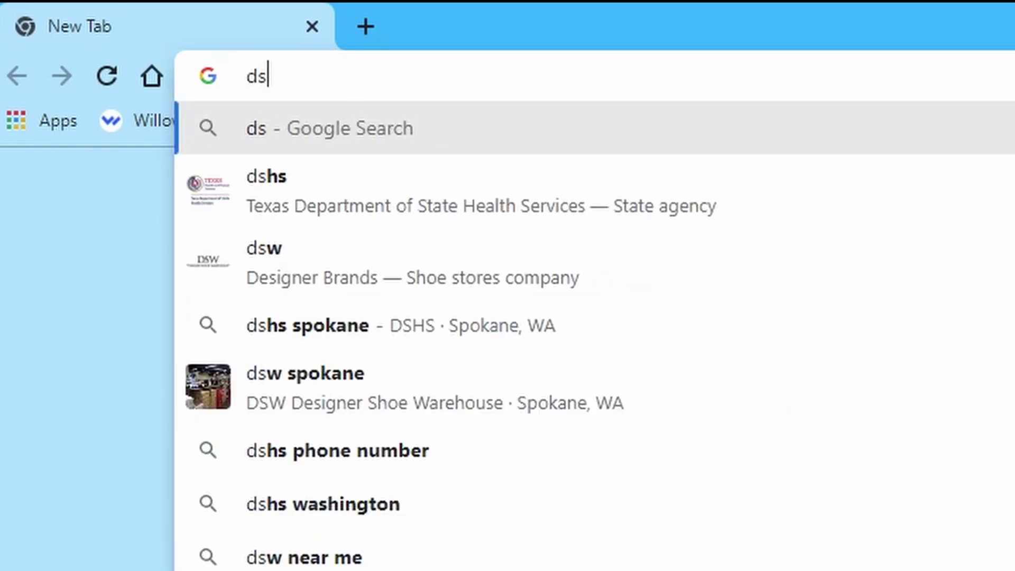
pyautogui.write('4')
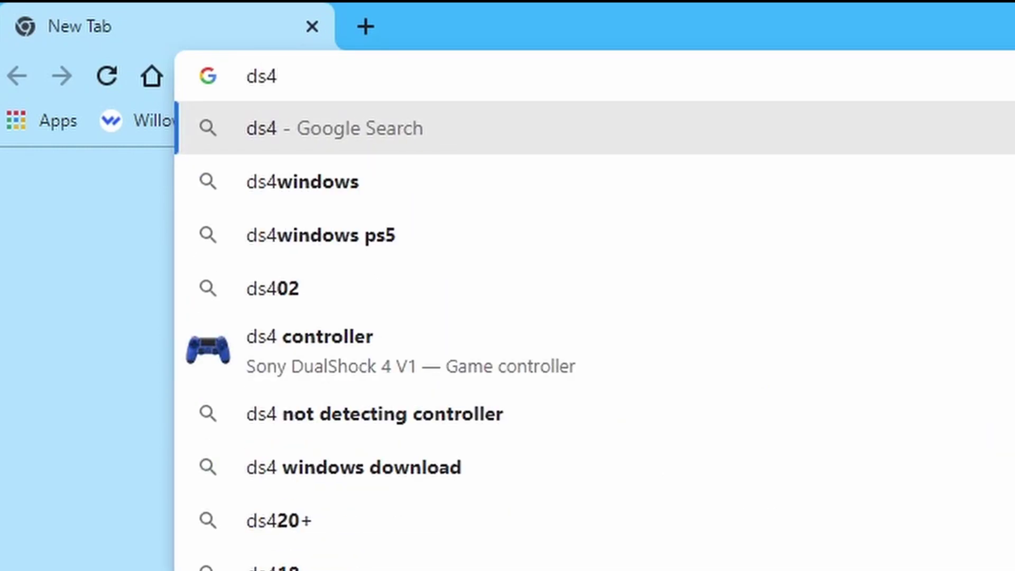
pyautogui.click(372, 366)
pyautogui.click(408, 211)
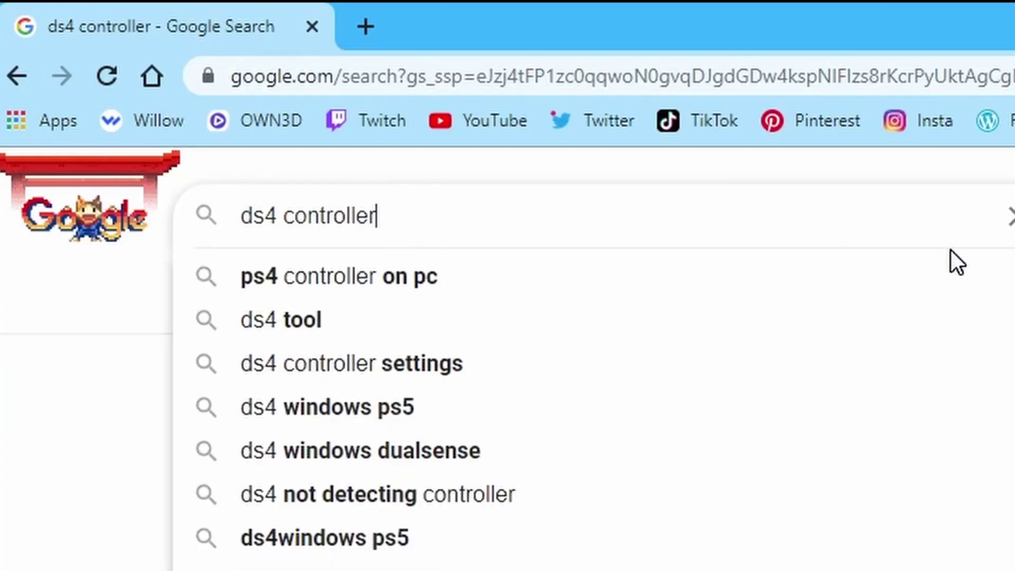
pyautogui.write('for windows')
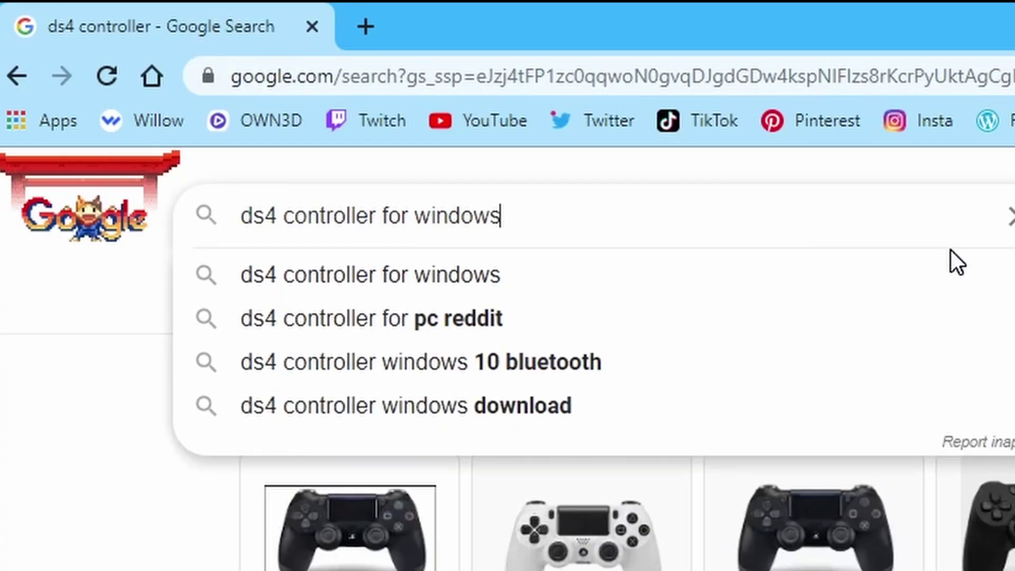
pyautogui.press('Return')
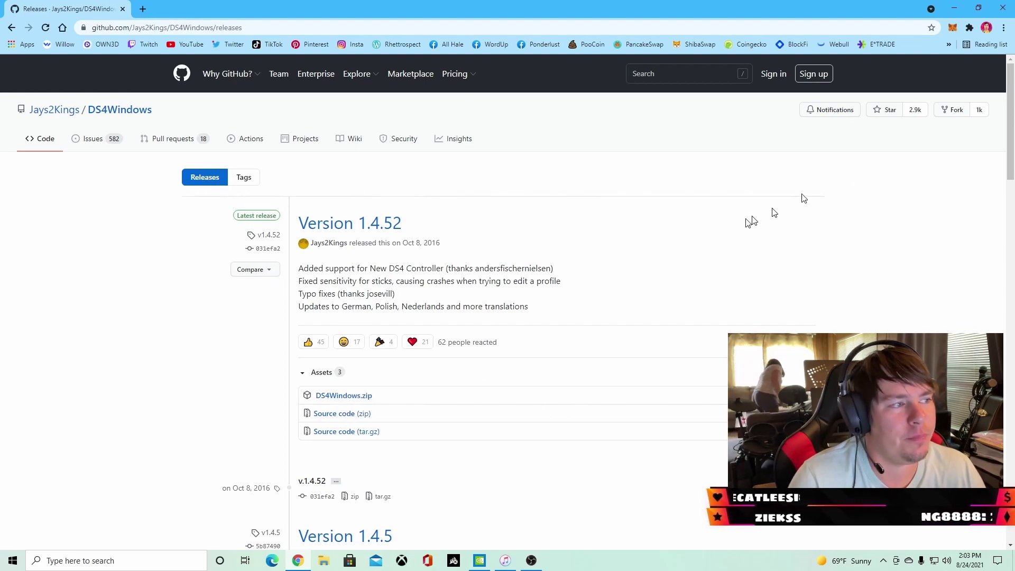
# Scroll down the DS4Windows 1.4.52 release page to its DS4Windows.zip asset
pyautogui.scroll(-2, 700, 243)
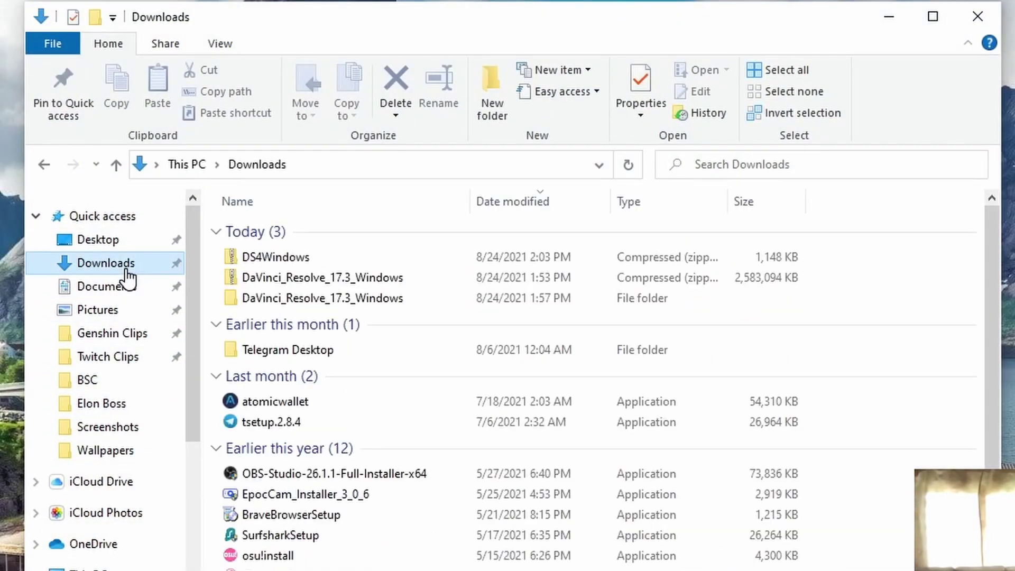
# Extract the DS4Windows zip into Downloads\DS4Windows and launch the extracted DS4Windows.exe
pyautogui.doubleClick(258, 259)
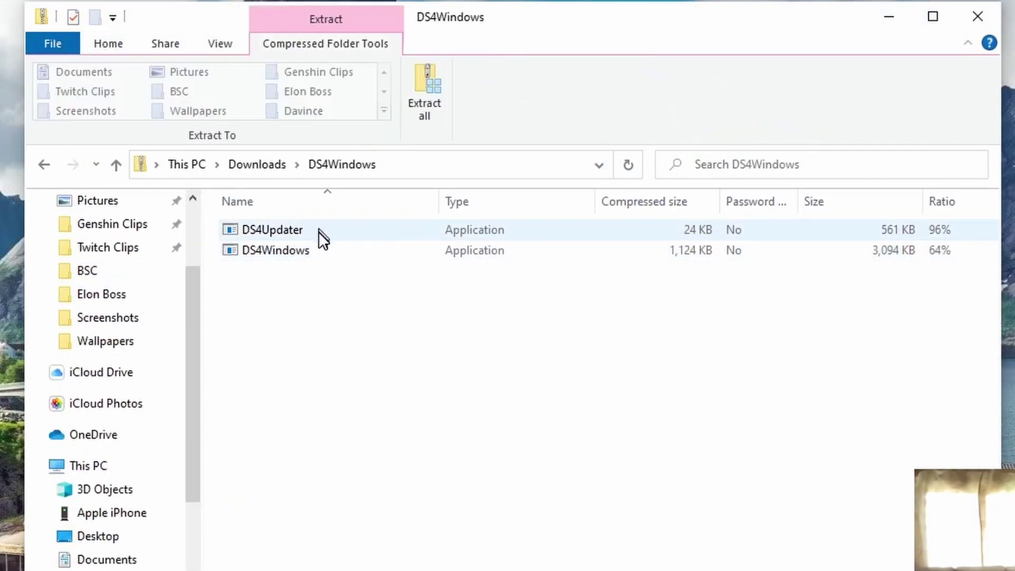
pyautogui.doubleClick(325, 250)
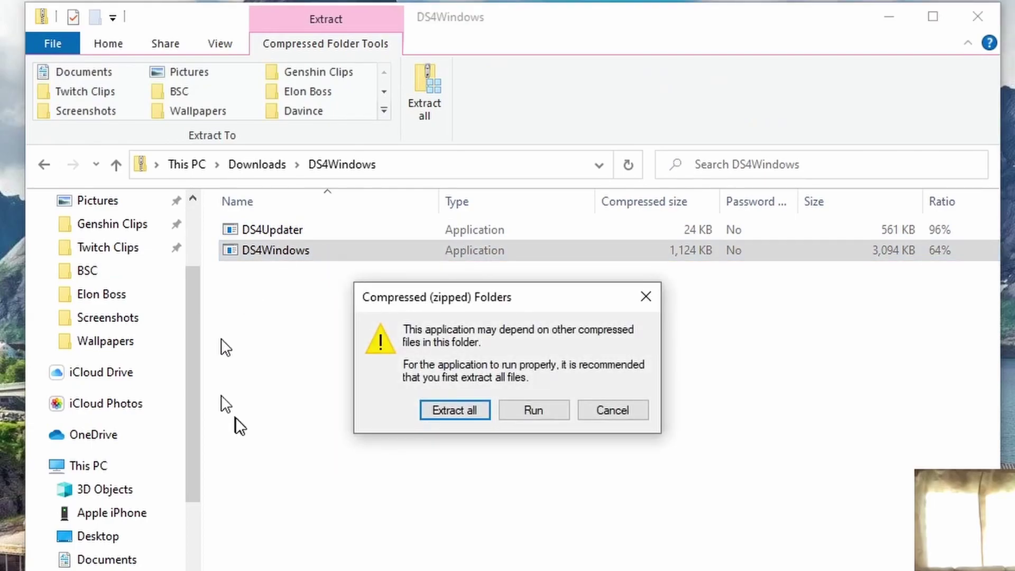
pyautogui.click(465, 418)
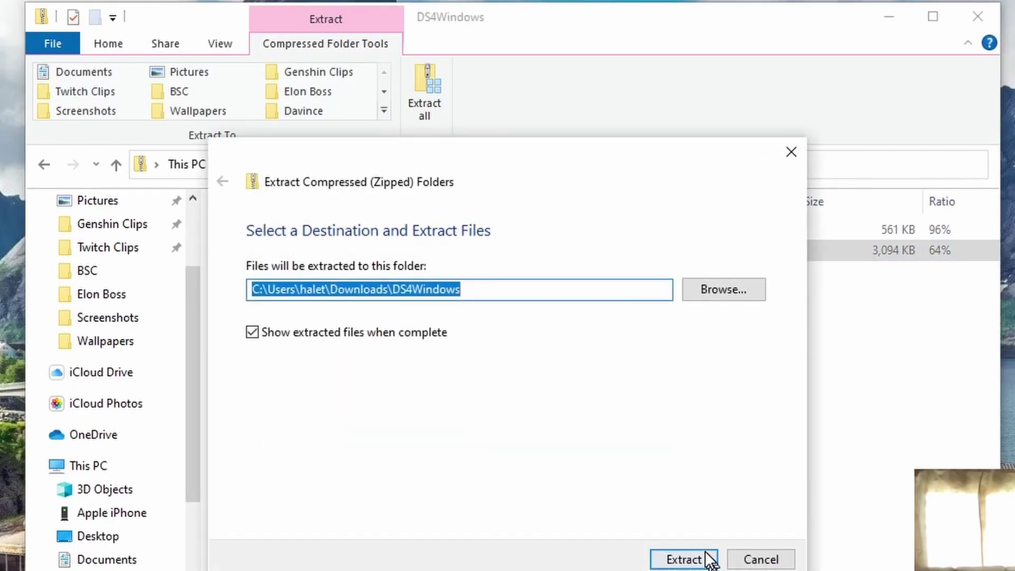
pyautogui.click(707, 556)
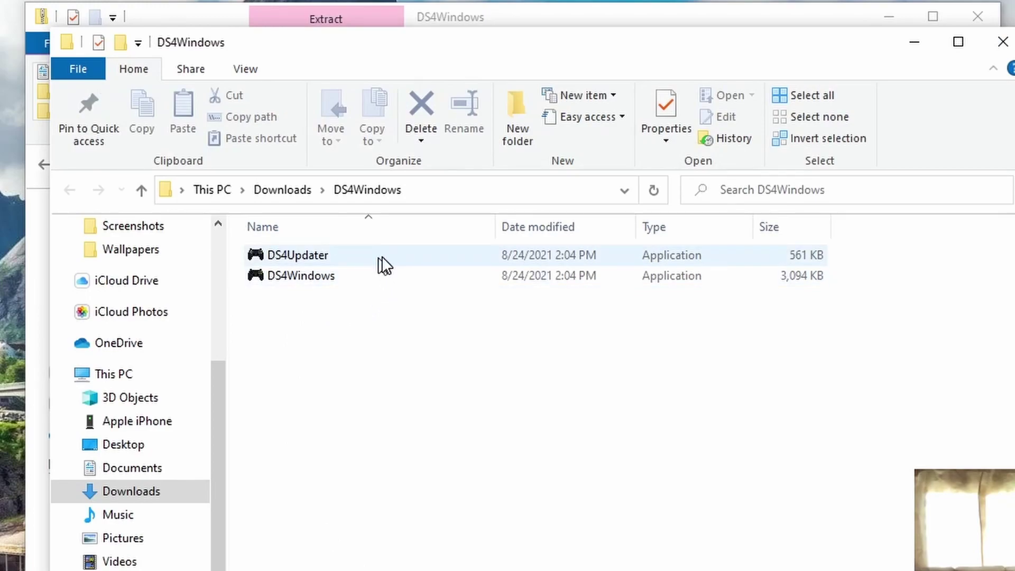
pyautogui.doubleClick(332, 276)
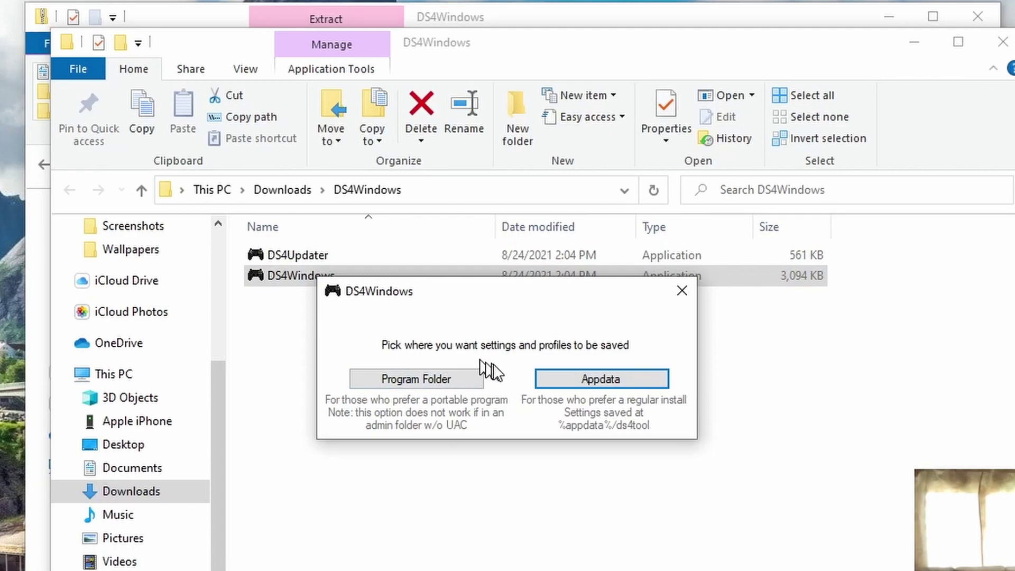
# Keep settings and profiles in the Program Folder, then view DS4Windows settings
pyautogui.click(418, 379)
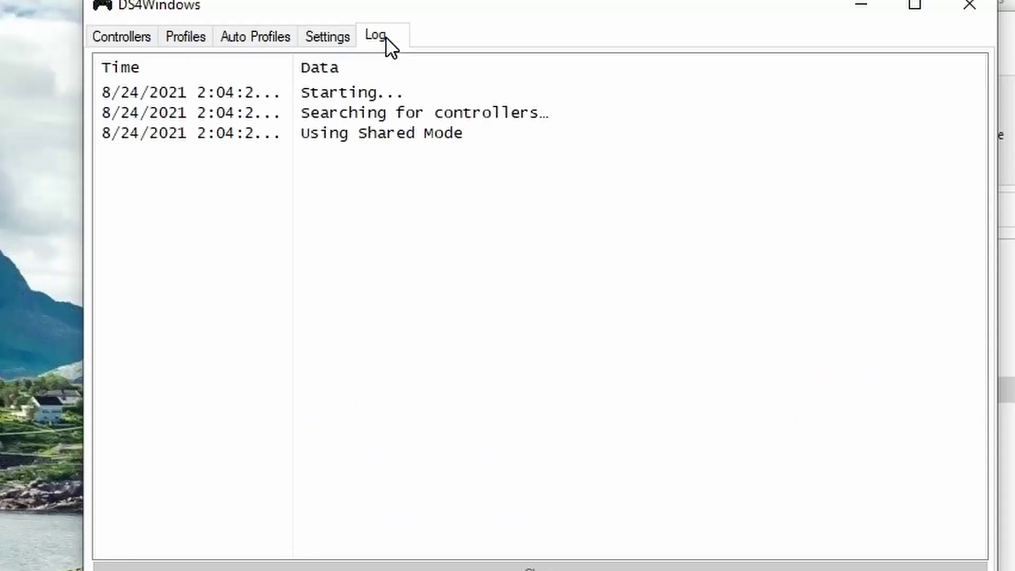
pyautogui.click(333, 38)
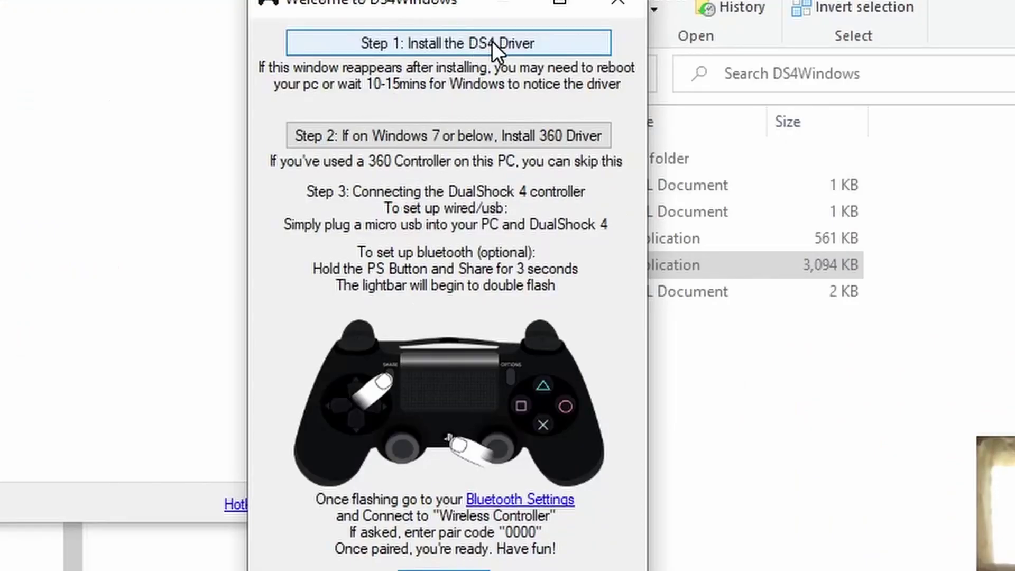
# Install the DS4 driver, relaunch DS4Windows, and dismiss the Welcome setup window
pyautogui.click(505, 170)
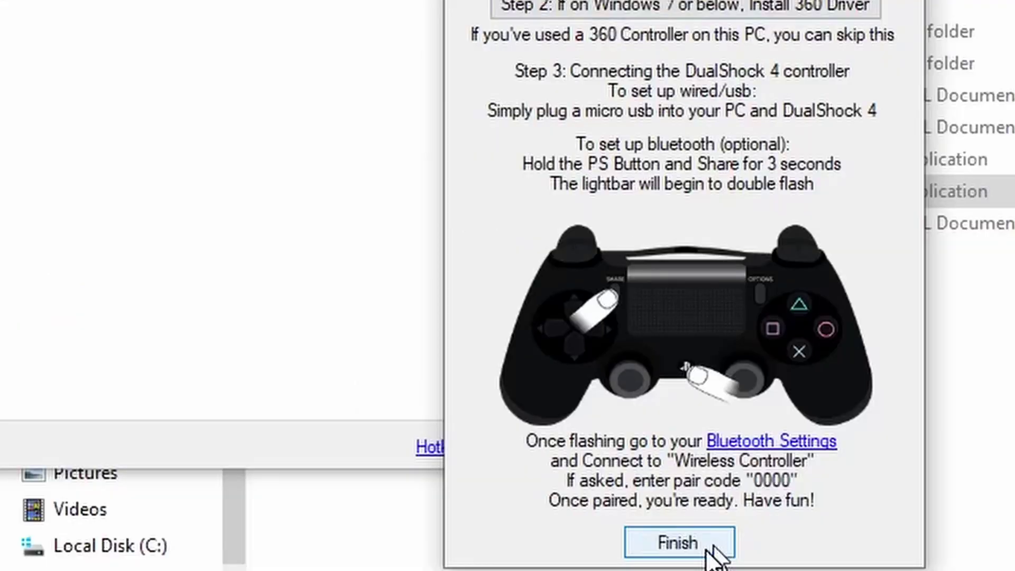
pyautogui.click(708, 546)
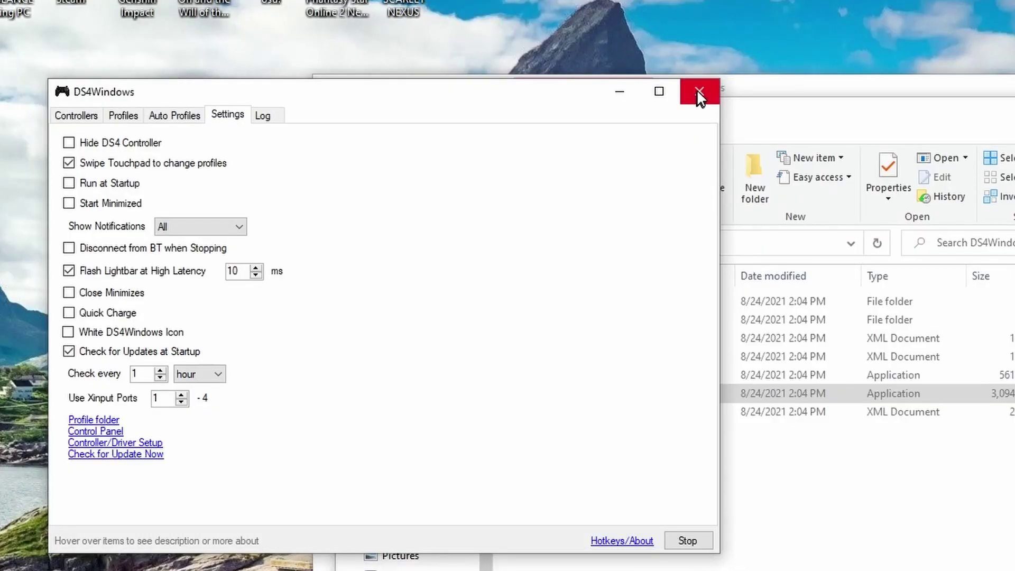
pyautogui.click(698, 92)
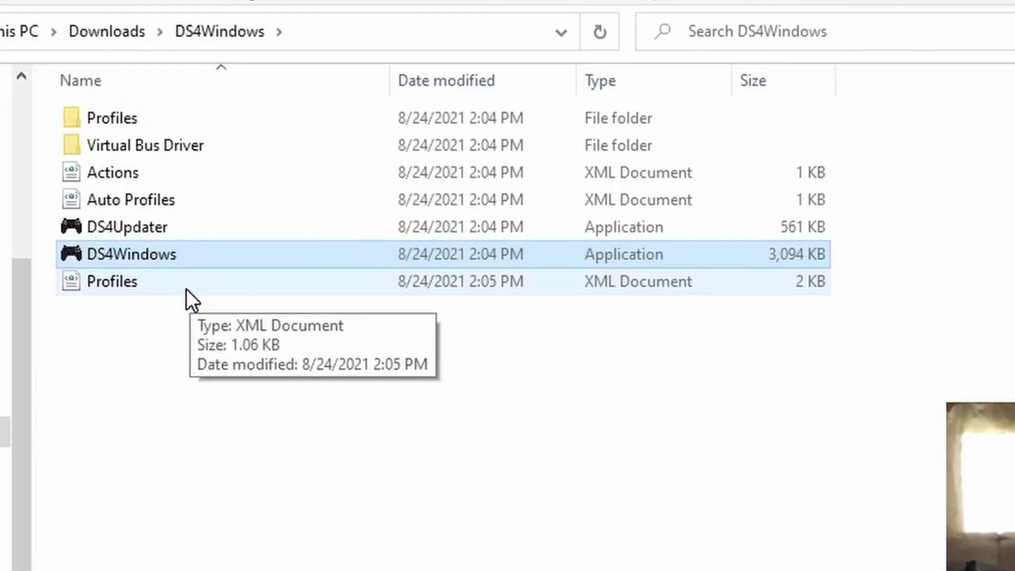
pyautogui.doubleClick(577, 393)
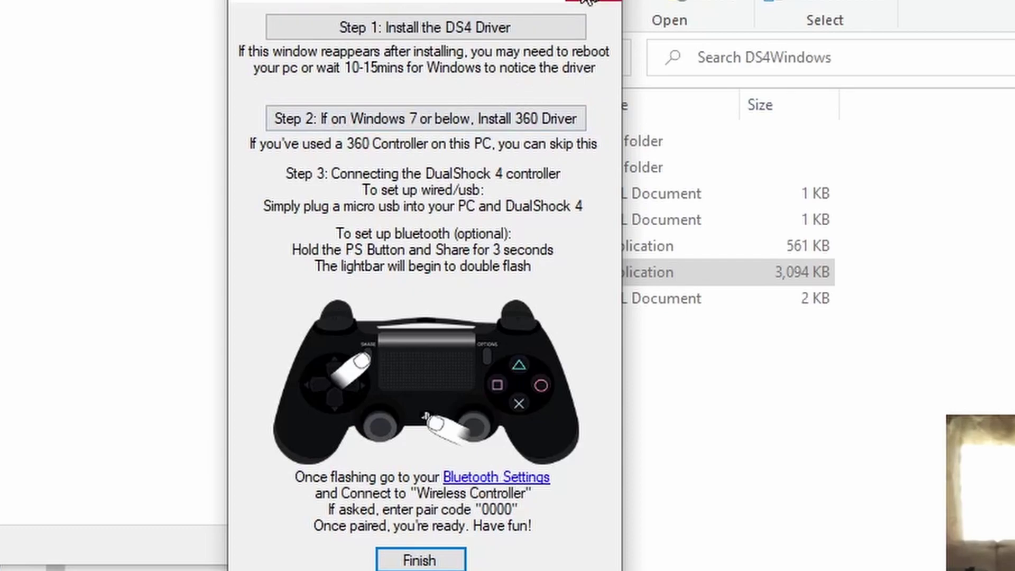
pyautogui.click(421, 561)
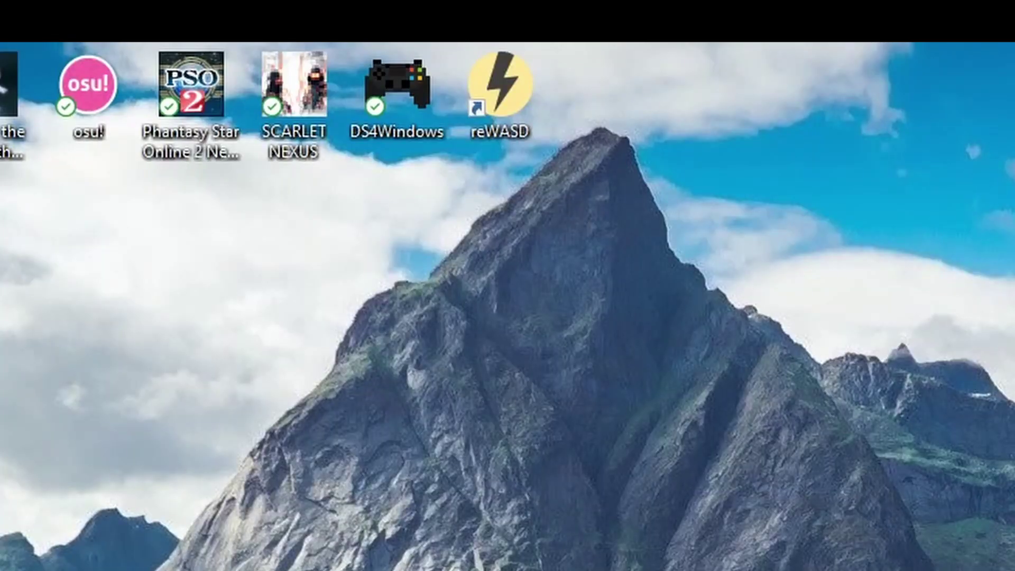
# Launch DS4Windows from the desktop icon, storing settings in the Program Folder
pyautogui.doubleClick(411, 105)
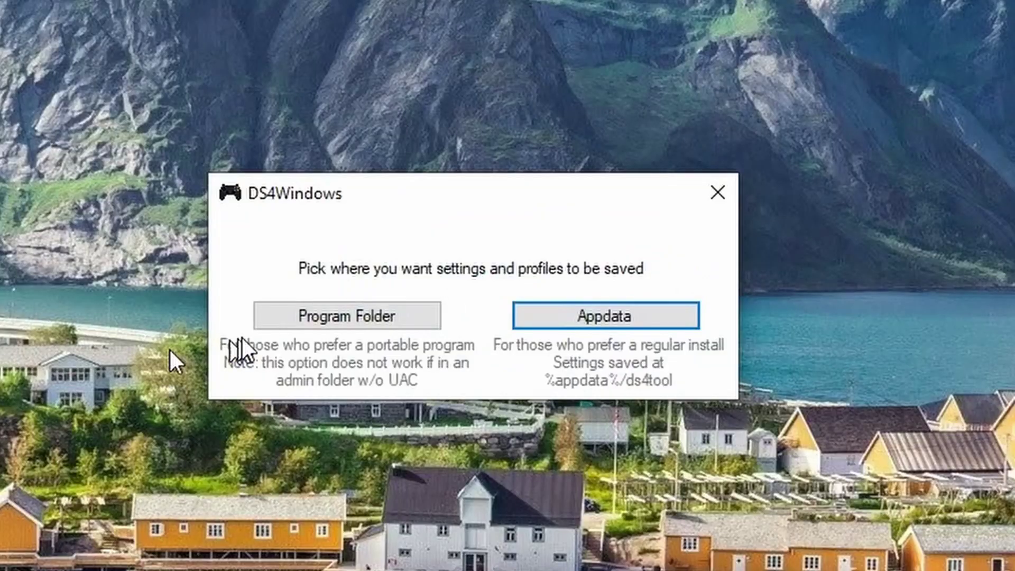
pyautogui.click(343, 318)
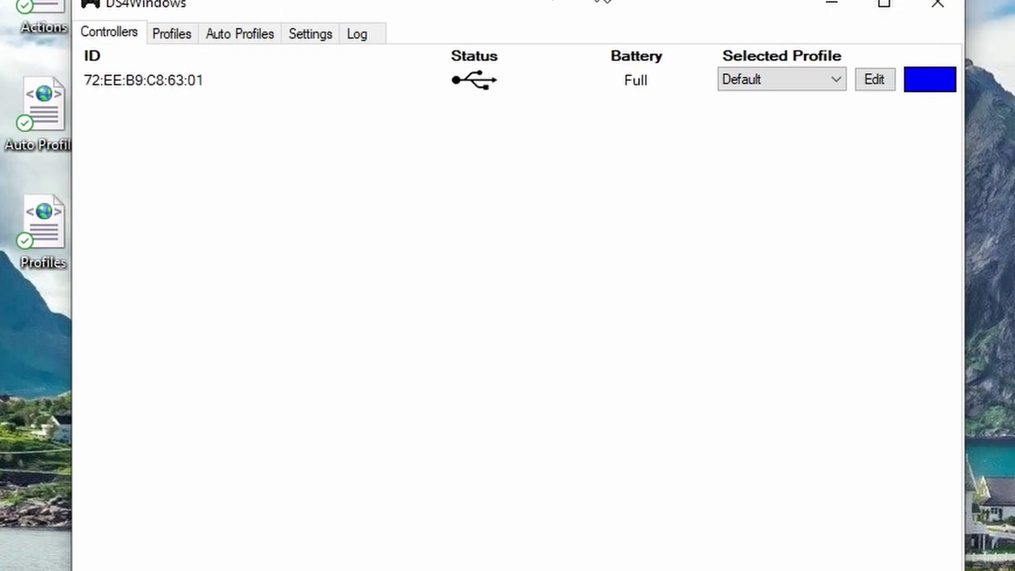
# Set the Default profile's lightbar flash colour to crimson
pyautogui.click(875, 80)
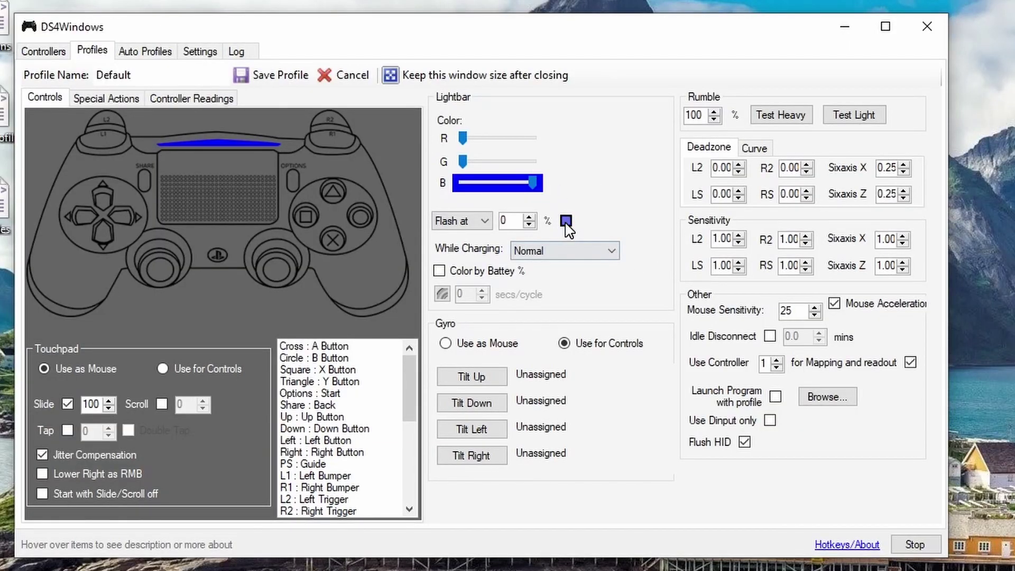
pyautogui.click(566, 221)
pyautogui.click(694, 390)
# Look through the Controllers, Auto Profiles and Settings tabs, then close DS4Windows
pyautogui.click(36, 53)
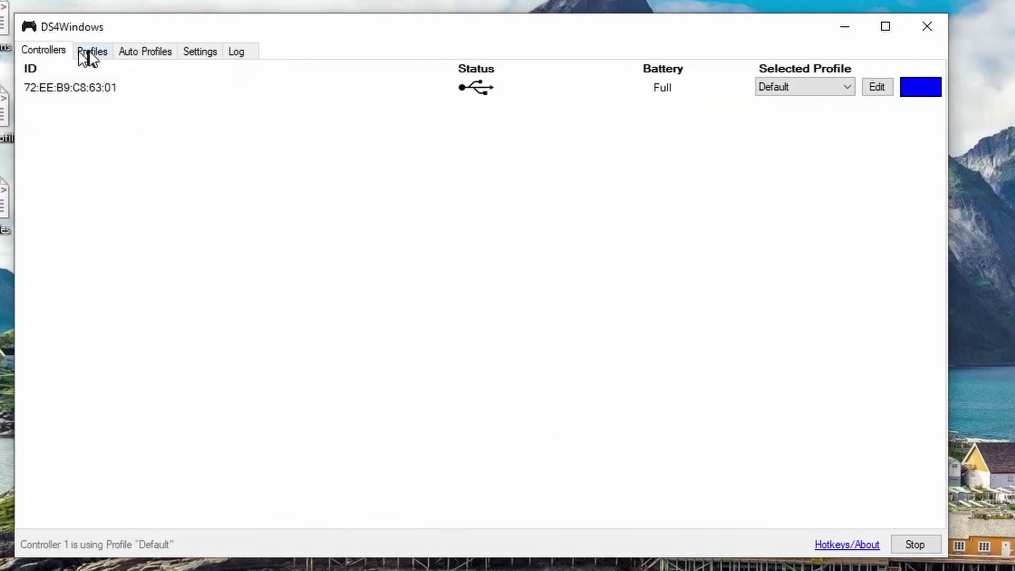
pyautogui.click(131, 54)
pyautogui.click(196, 57)
pyautogui.click(144, 53)
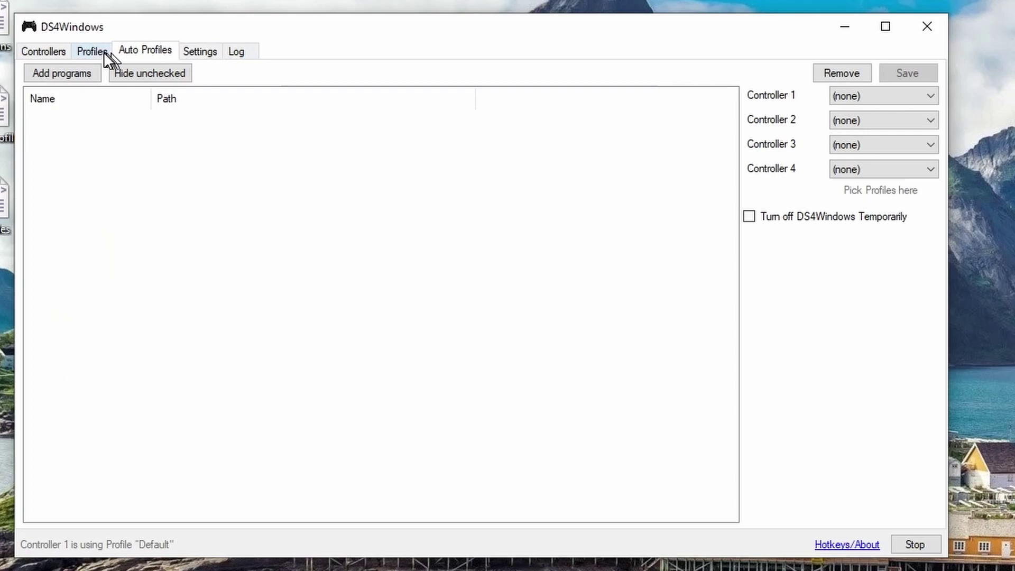
pyautogui.click(53, 52)
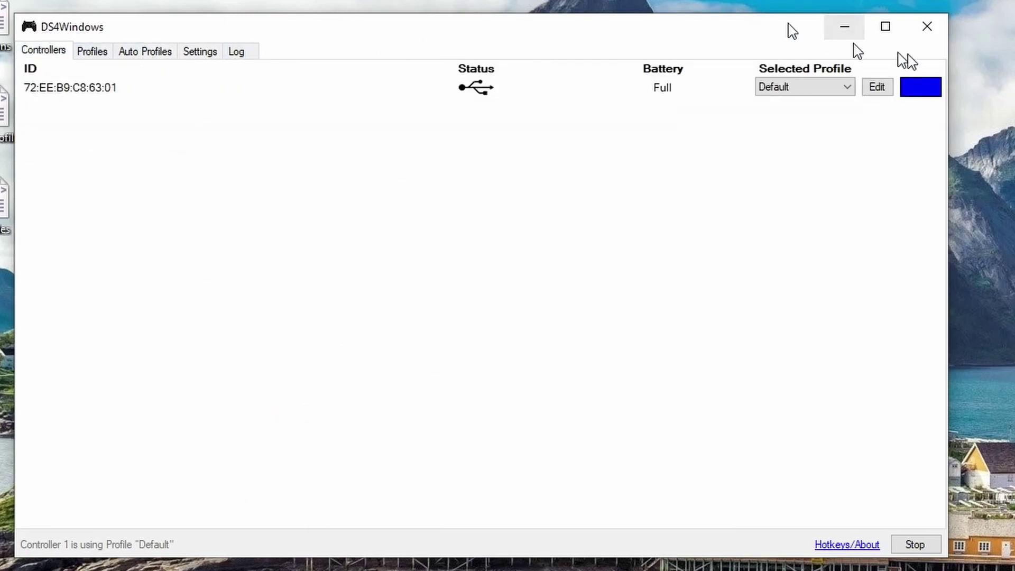
pyautogui.click(929, 27)
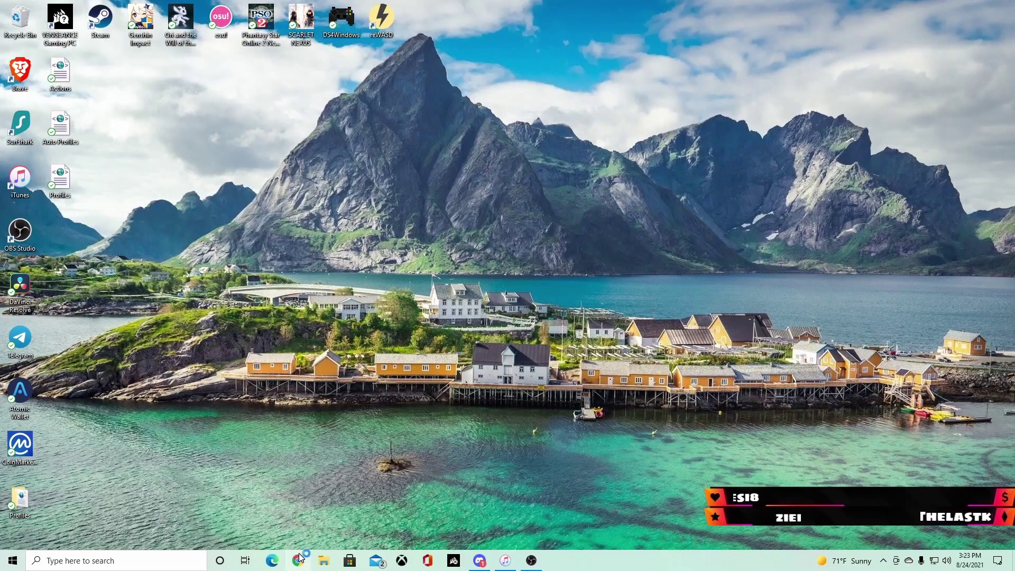
# Search 'rewasd' in Chrome and open the official rewasd.com website
pyautogui.click(298, 561)
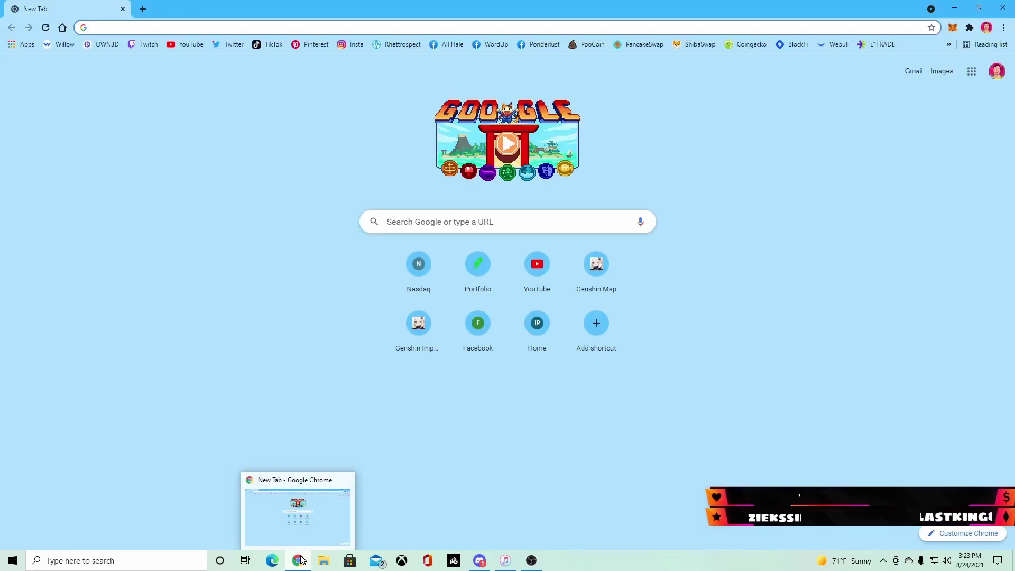
pyautogui.click(143, 27)
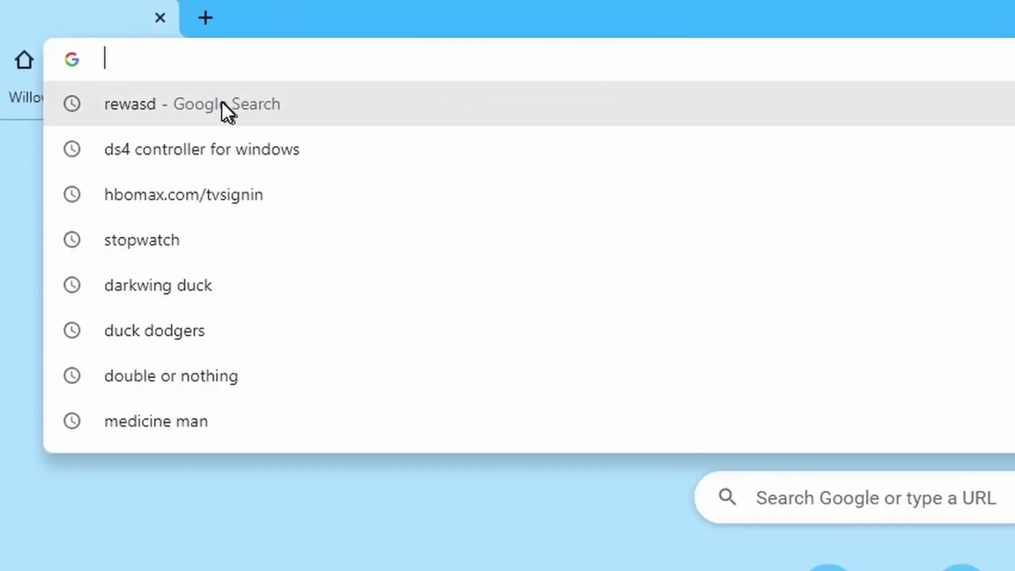
pyautogui.click(152, 49)
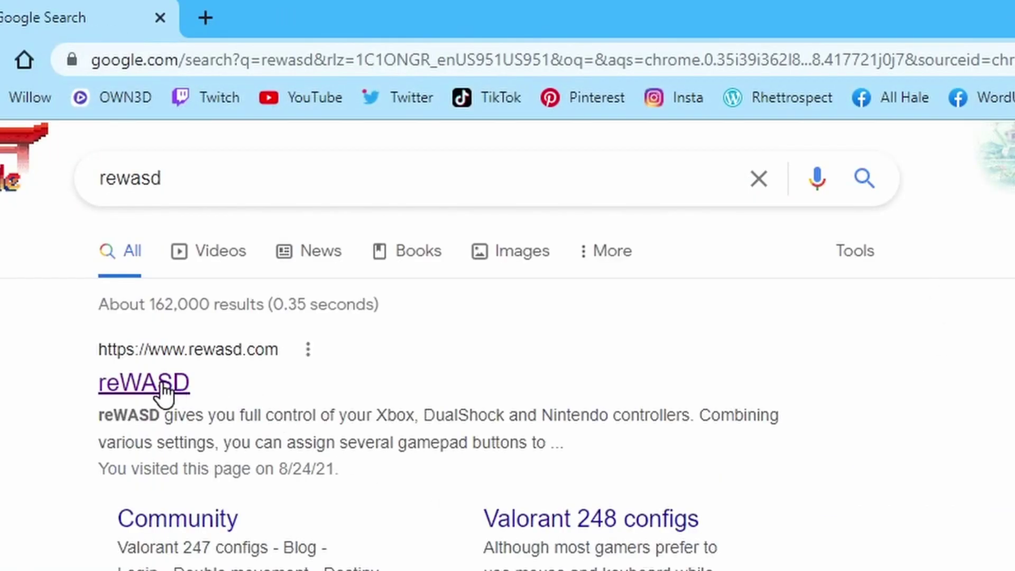
pyautogui.click(160, 385)
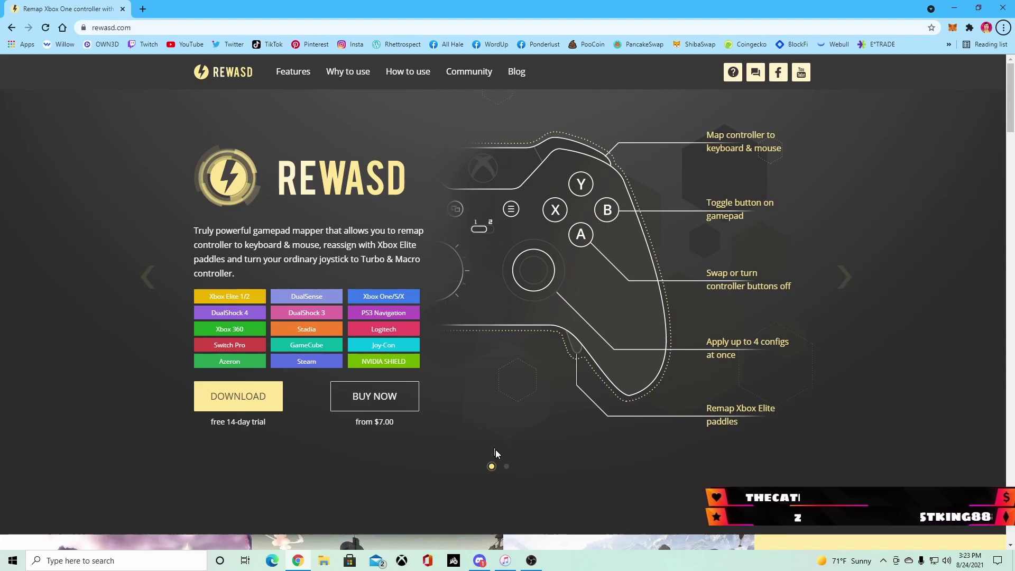
# Check the Downloads folder in File Explorer, then minimize Explorer and Chrome
pyautogui.click(324, 562)
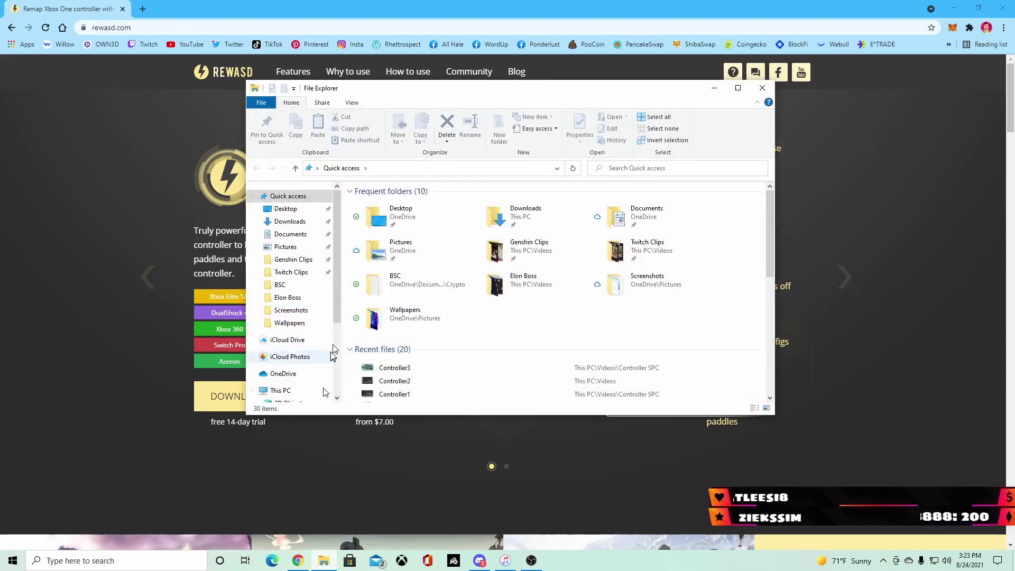
pyautogui.click(290, 221)
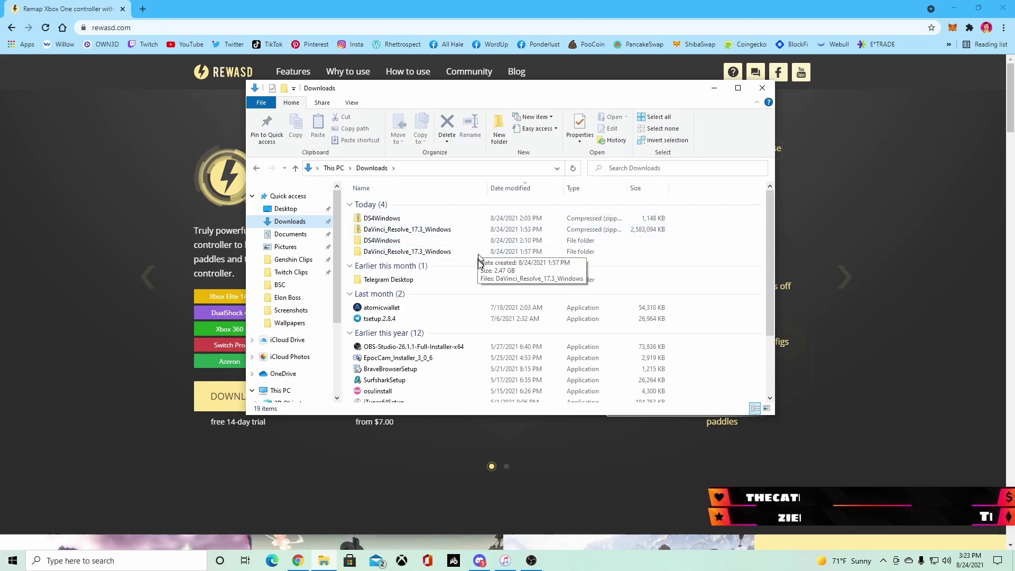
pyautogui.scroll(-1, 429, 338)
pyautogui.scroll(1, 429, 346)
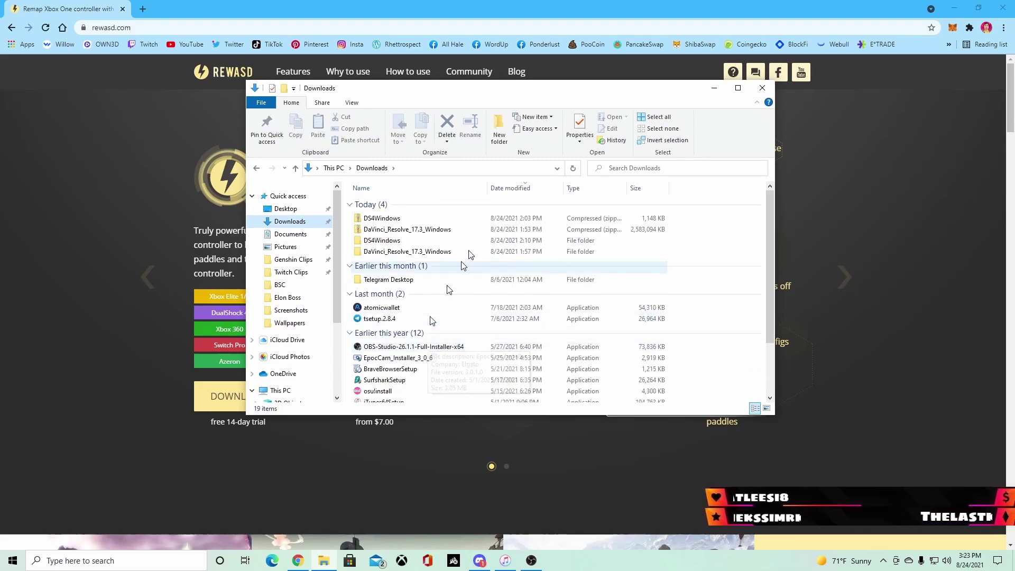
pyautogui.click(715, 88)
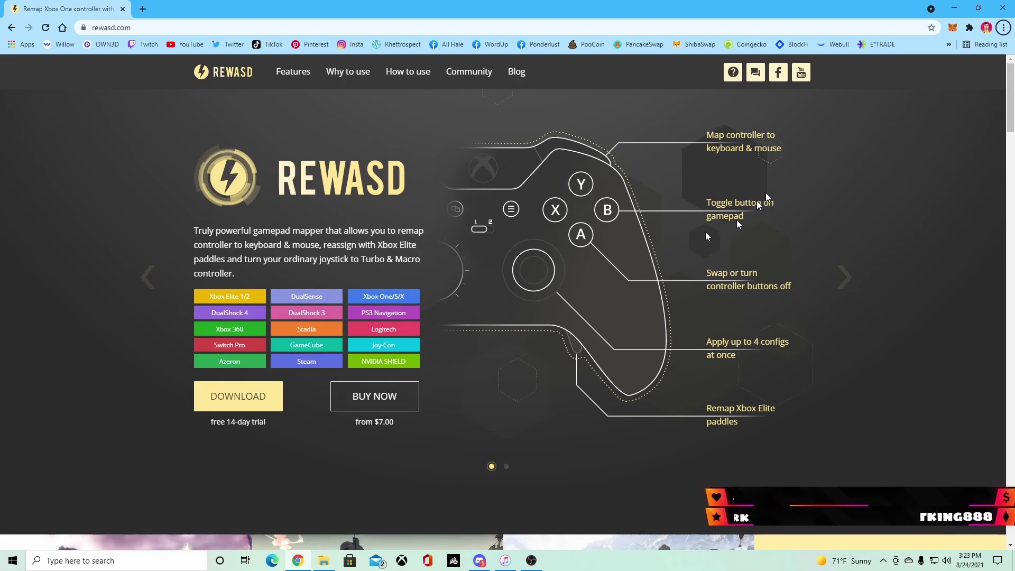
pyautogui.click(954, 10)
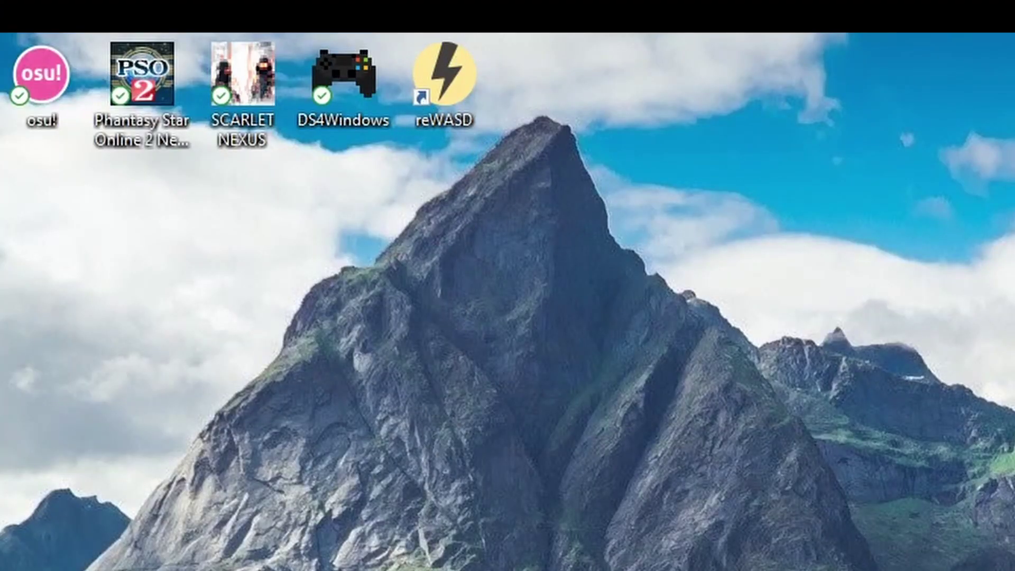
# Restart the computer, then minimize OBS and launch iTunes from its desktop shortcut
pyautogui.click(16, 555)
pyautogui.click(16, 528)
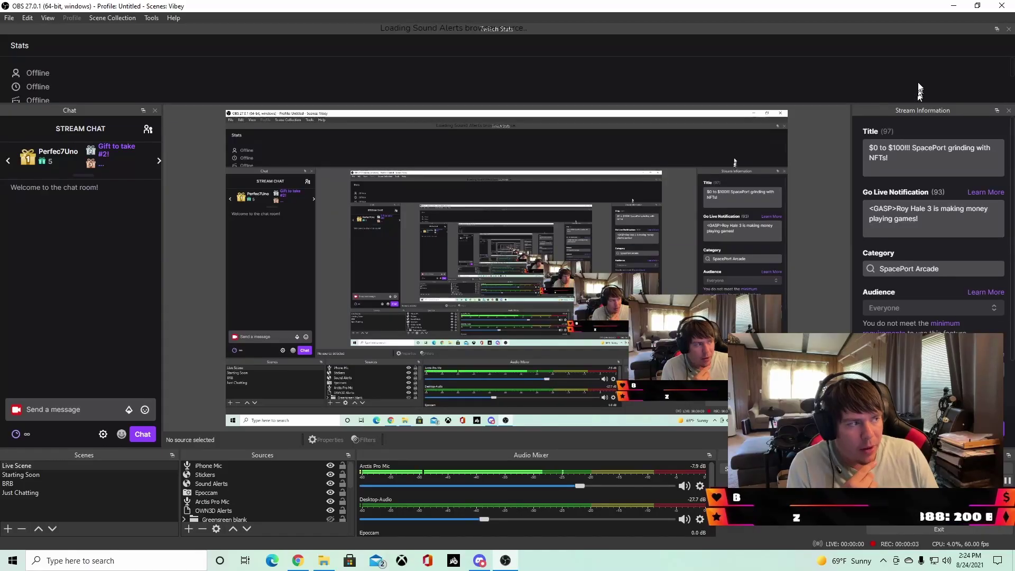
pyautogui.click(951, 7)
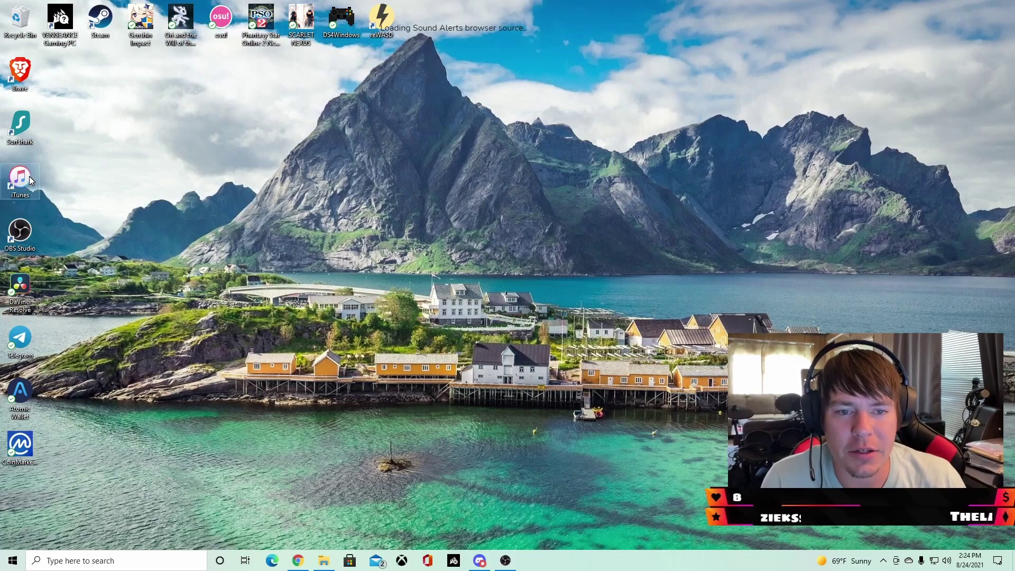
pyautogui.doubleClick(28, 178)
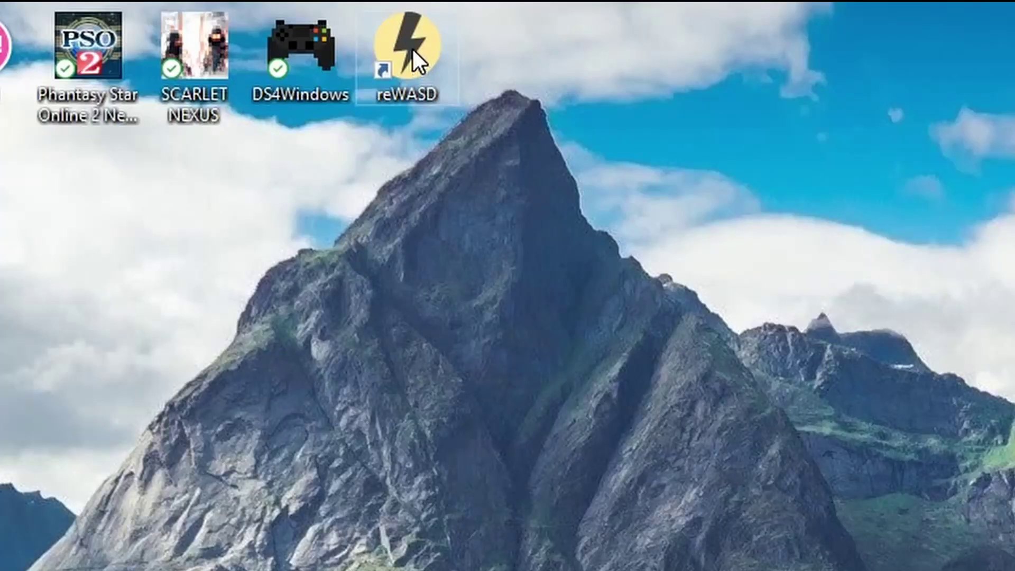
# Launch reWASD from the desktop and close the Brave release-notes window
pyautogui.doubleClick(384, 17)
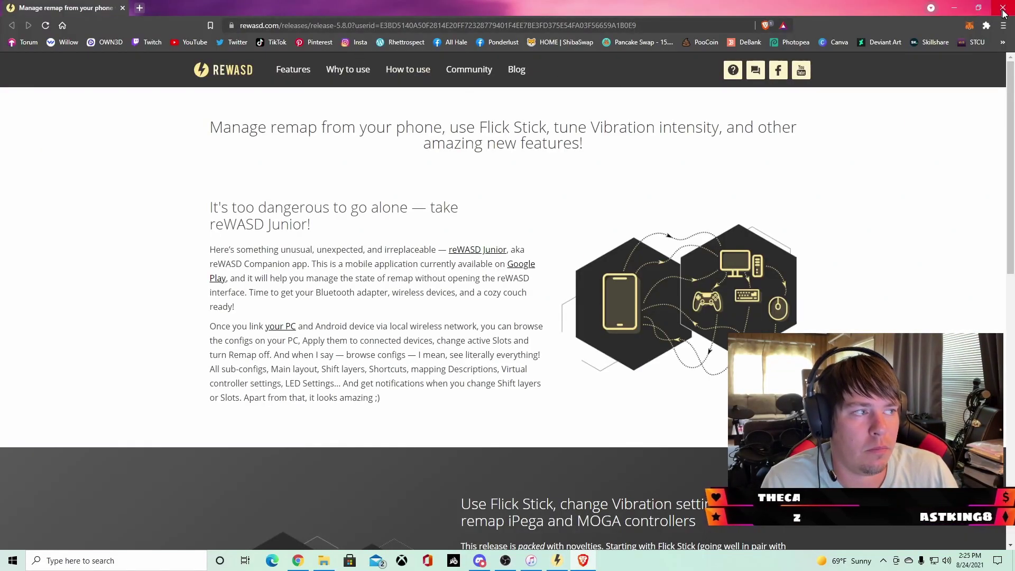
pyautogui.click(1003, 8)
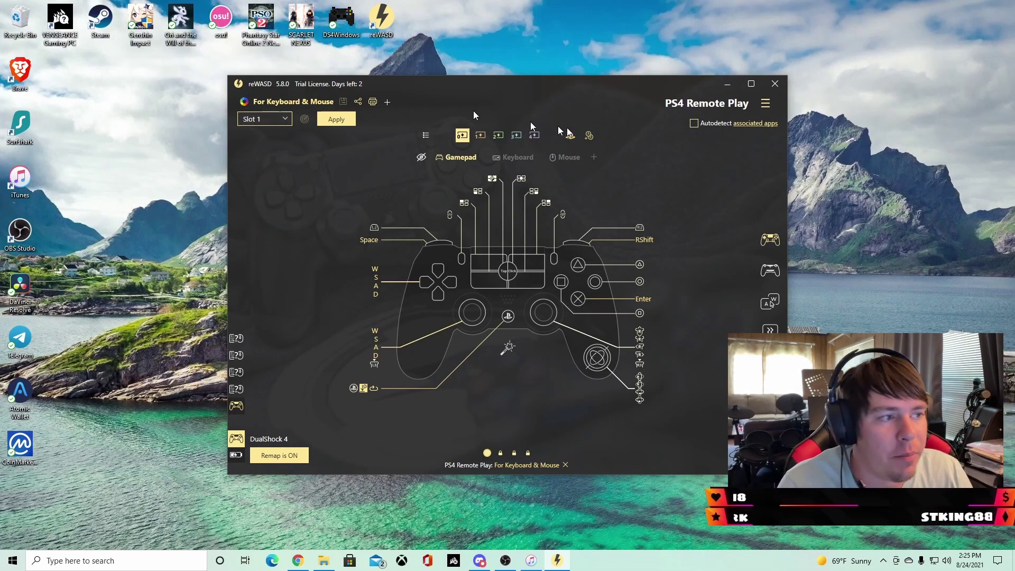
# Maximize reWASD to show the DualShock 4 layout with D-pad and left stick on WASD
pyautogui.click(752, 84)
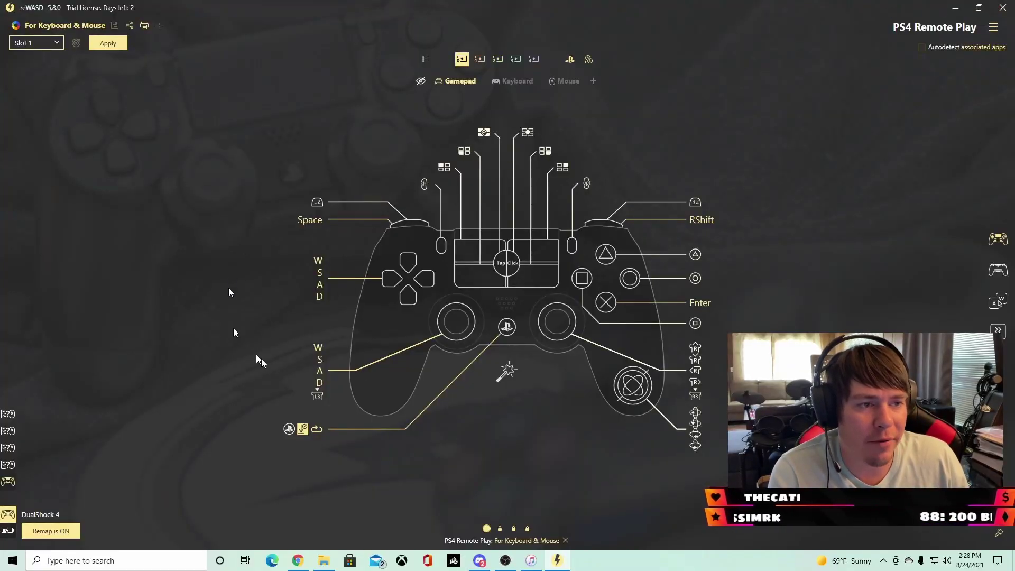
# Inspect the D-pad's WASD mapping and the Cross button's Enter mapping
pyautogui.click(394, 281)
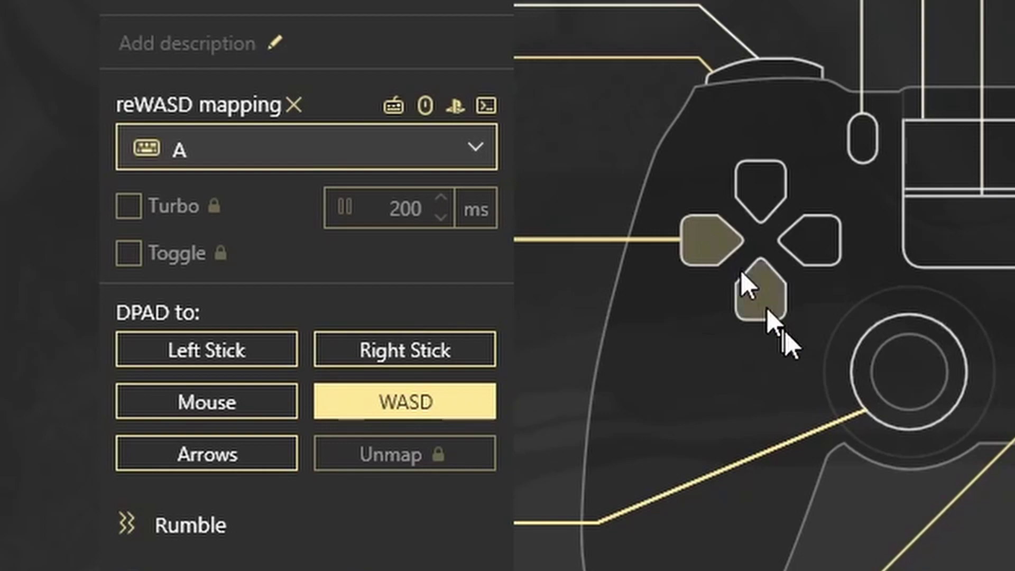
pyautogui.press('Escape')
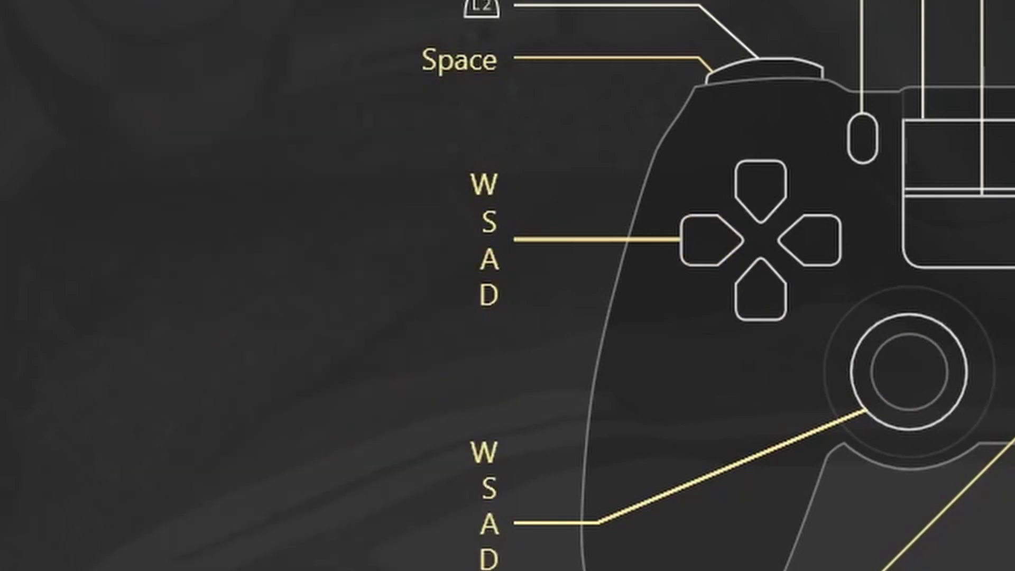
pyautogui.click(606, 303)
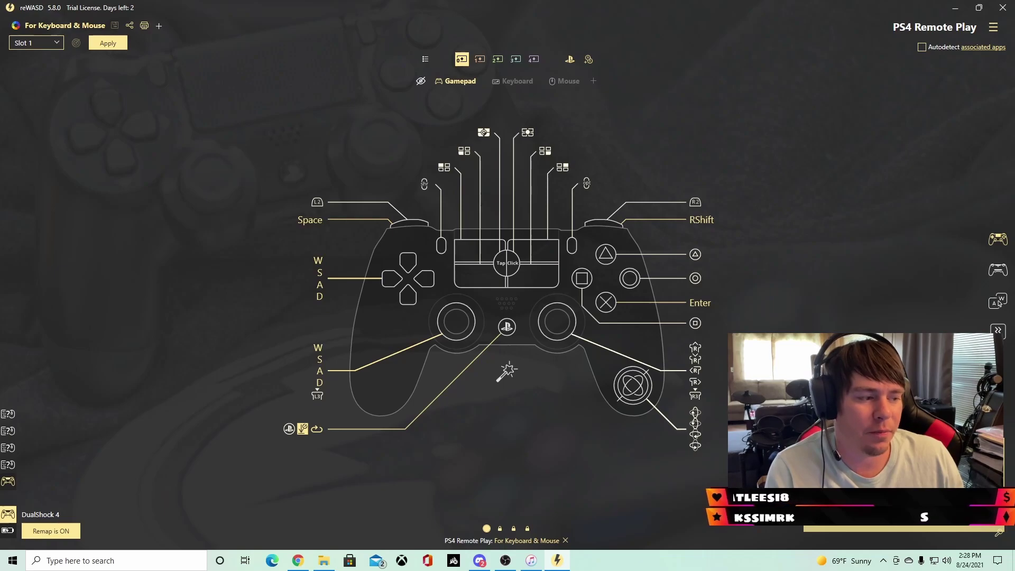
# Close reWASD and open the 'Play | SpacePort.to' bookmark in Chrome
pyautogui.click(1005, 9)
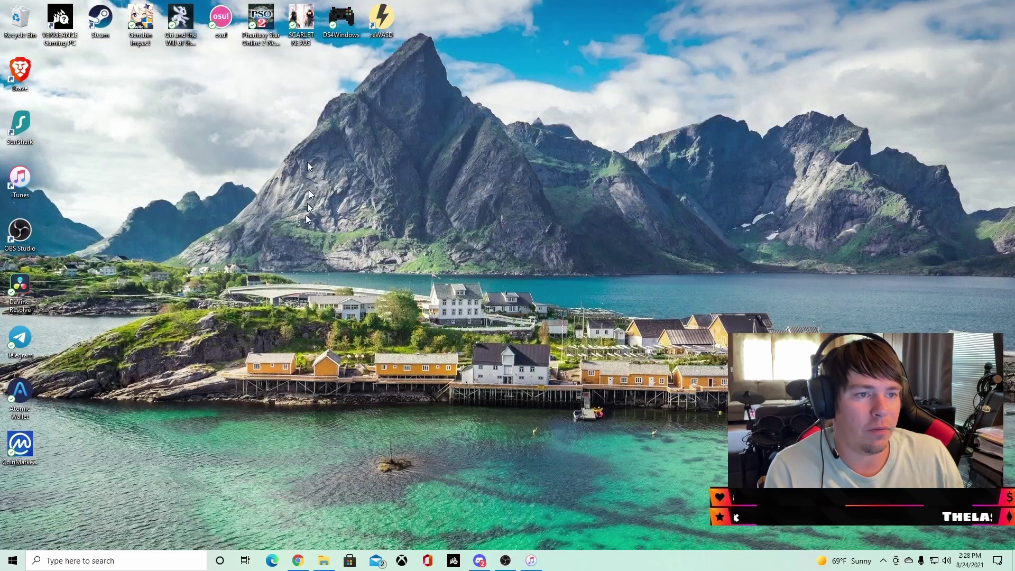
pyautogui.click(297, 562)
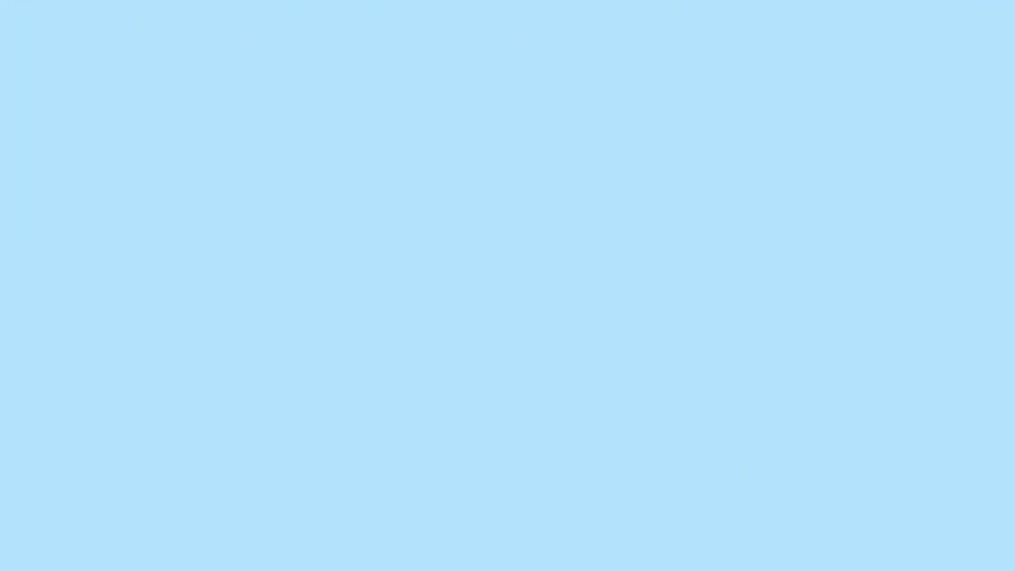
pyautogui.click(949, 44)
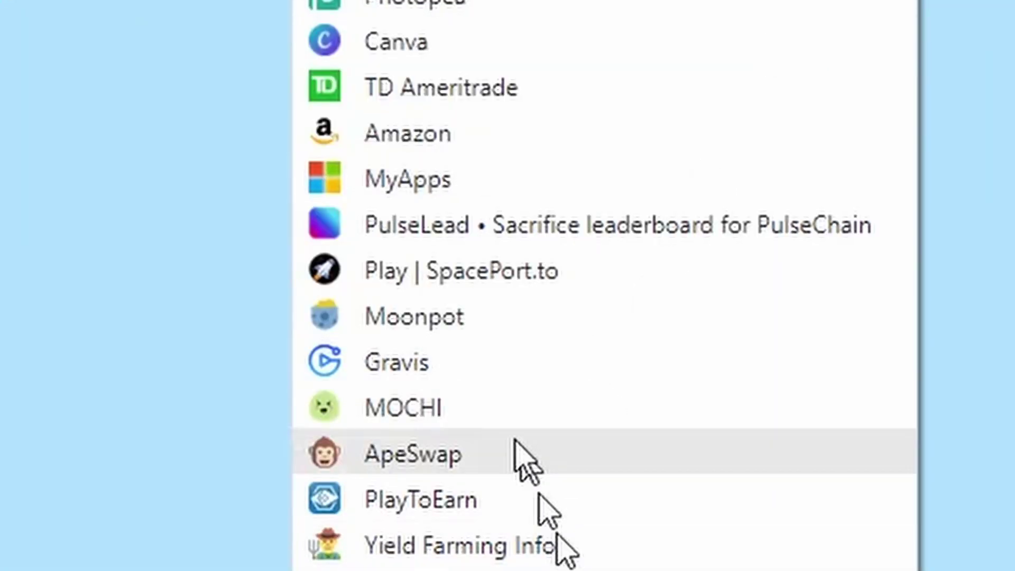
pyautogui.click(486, 276)
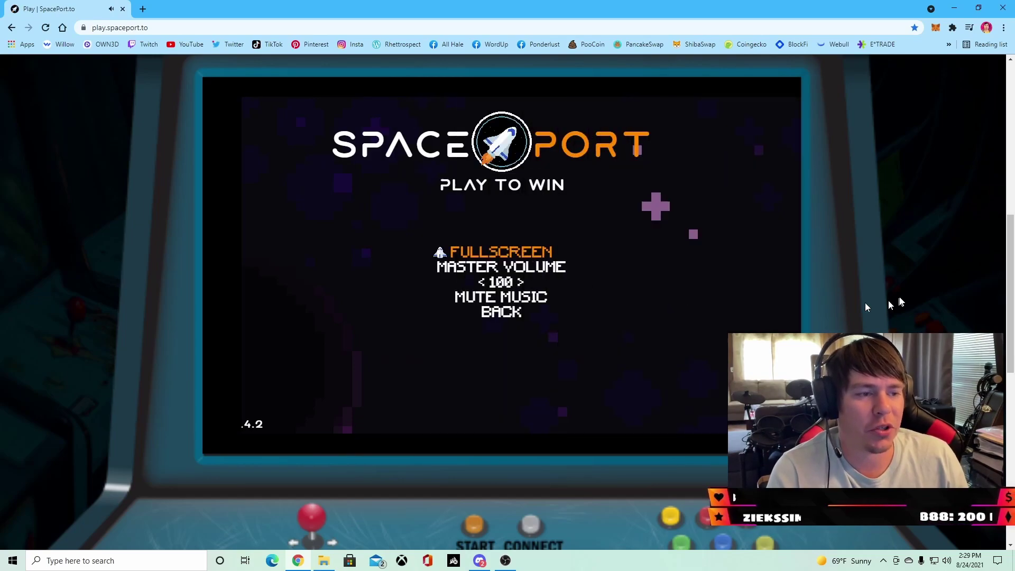
# Switch SpacePort to fullscreen and start a round
pyautogui.press('Return')
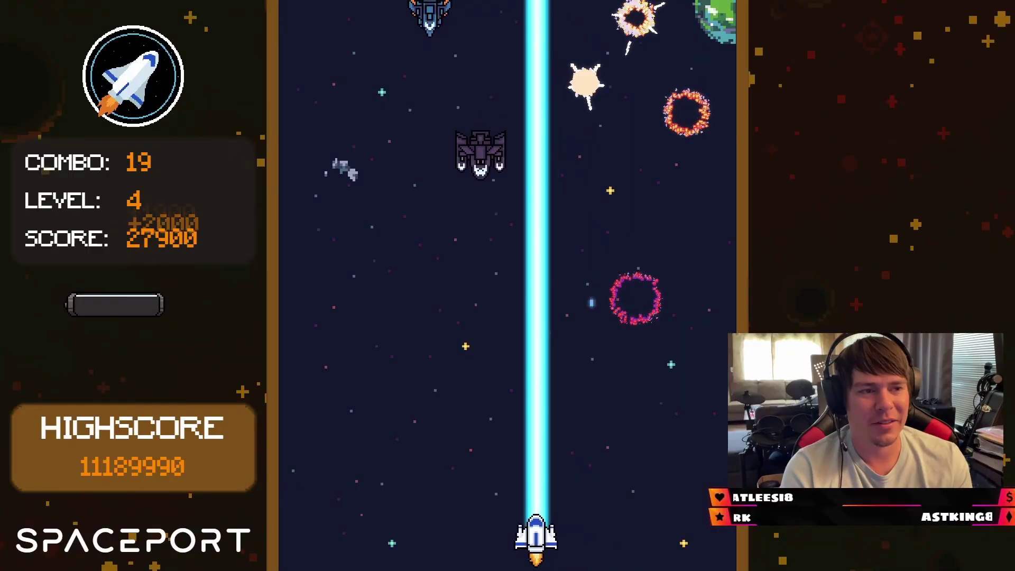
# Steer the ship around the screen to dodge enemy waves and push the score past 101000
pyautogui.moveTo(433, 539)
pyautogui.mouseDown()
pyautogui.moveTo(333, 526)
pyautogui.moveTo(399, 416)
pyautogui.mouseUp()
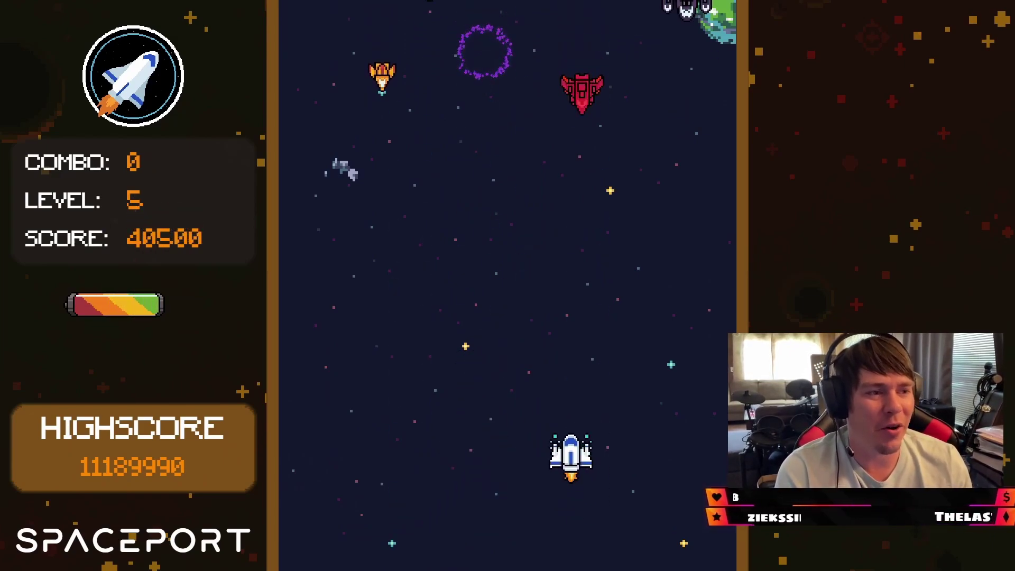
pyautogui.moveTo(510, 458)
pyautogui.mouseDown()
pyautogui.moveTo(365, 422)
pyautogui.moveTo(365, 408)
pyautogui.moveTo(500, 525)
pyautogui.moveTo(612, 534)
pyautogui.moveTo(652, 516)
pyautogui.moveTo(406, 517)
pyautogui.moveTo(301, 453)
pyautogui.moveTo(416, 299)
pyautogui.mouseUp()
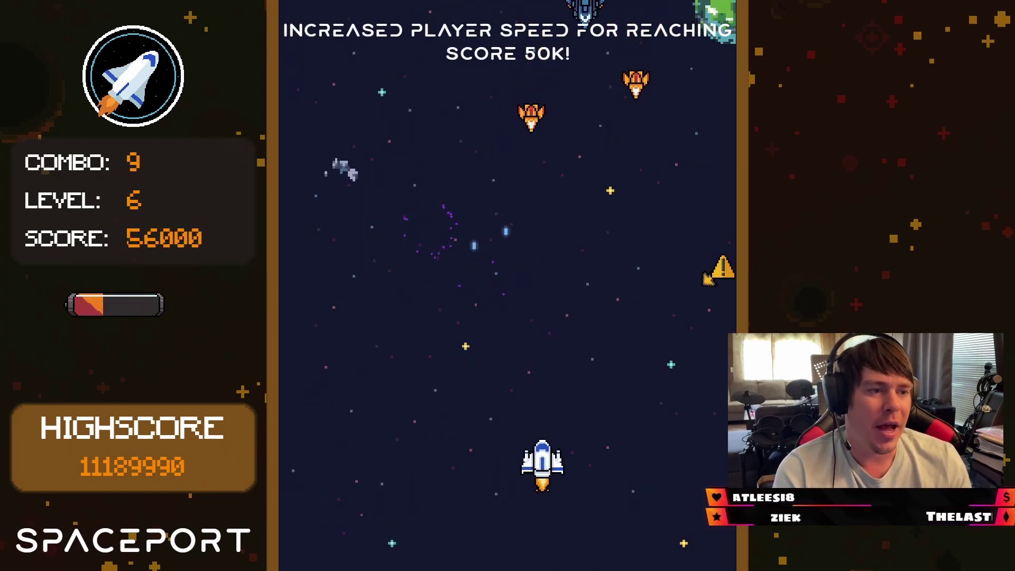
pyautogui.moveTo(611, 510)
pyautogui.mouseDown()
pyautogui.moveTo(629, 509)
pyautogui.moveTo(560, 510)
pyautogui.moveTo(643, 511)
pyautogui.moveTo(480, 516)
pyautogui.moveTo(381, 422)
pyautogui.moveTo(471, 492)
pyautogui.moveTo(592, 476)
pyautogui.moveTo(704, 536)
pyautogui.moveTo(342, 537)
pyautogui.moveTo(347, 424)
pyautogui.moveTo(442, 324)
pyautogui.moveTo(519, 175)
pyautogui.moveTo(629, 117)
pyautogui.mouseUp()
pyautogui.moveTo(699, 267); pyautogui.dragTo(695, 472)
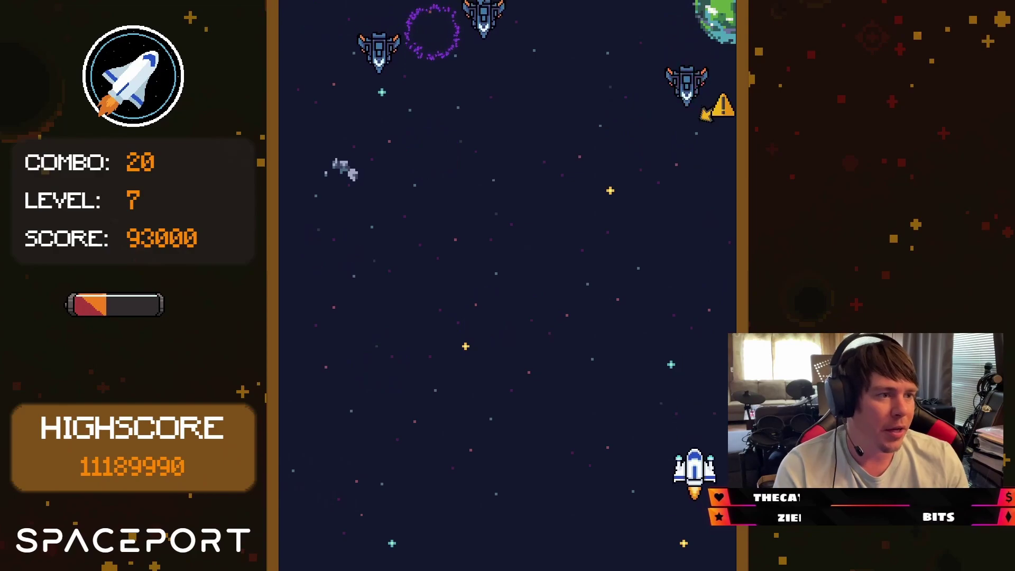
pyautogui.moveTo(573, 535)
pyautogui.mouseDown()
pyautogui.moveTo(412, 430)
pyautogui.moveTo(381, 438)
pyautogui.moveTo(469, 529)
pyautogui.mouseUp()
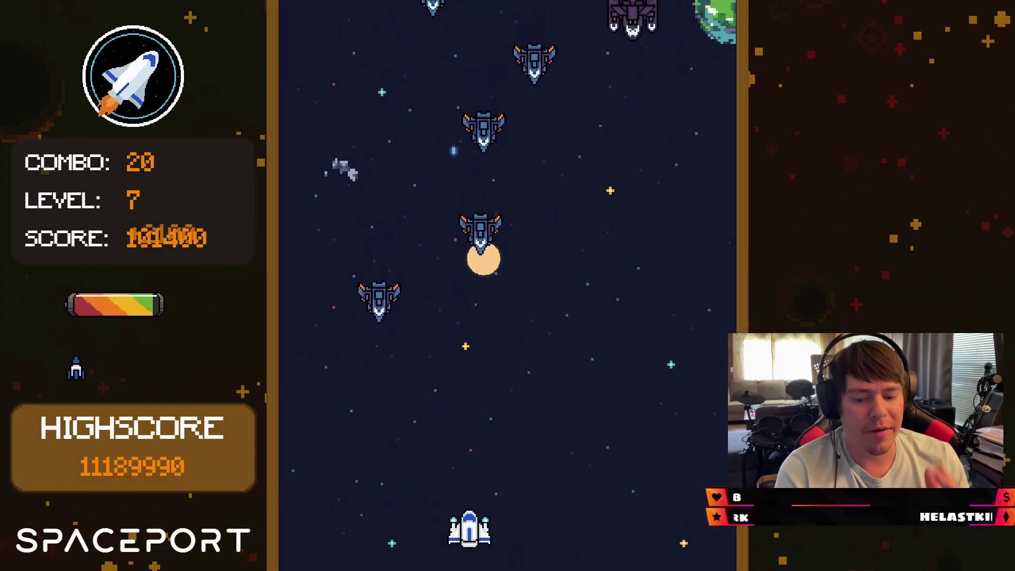